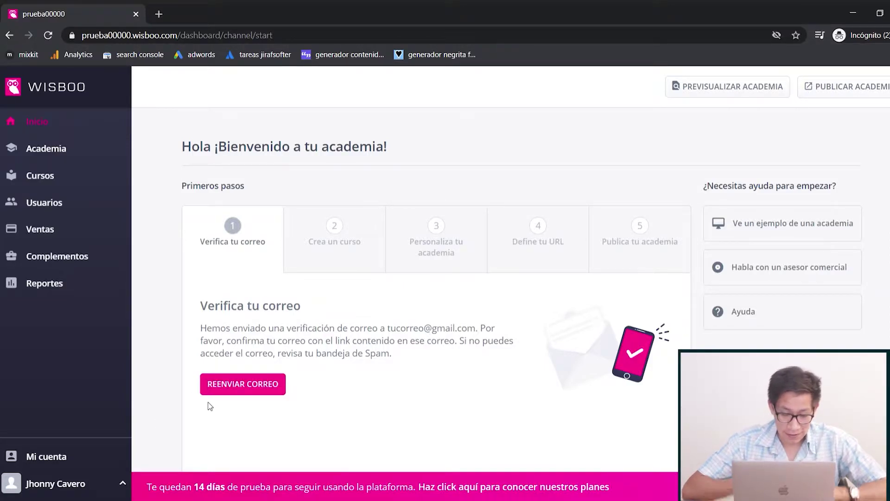
Create a new course named "curso de prueba" from the course creation stage of the getting-started guide.
scroll(200, 396, "down", 1)
scroll(200, 396, "up", 1)
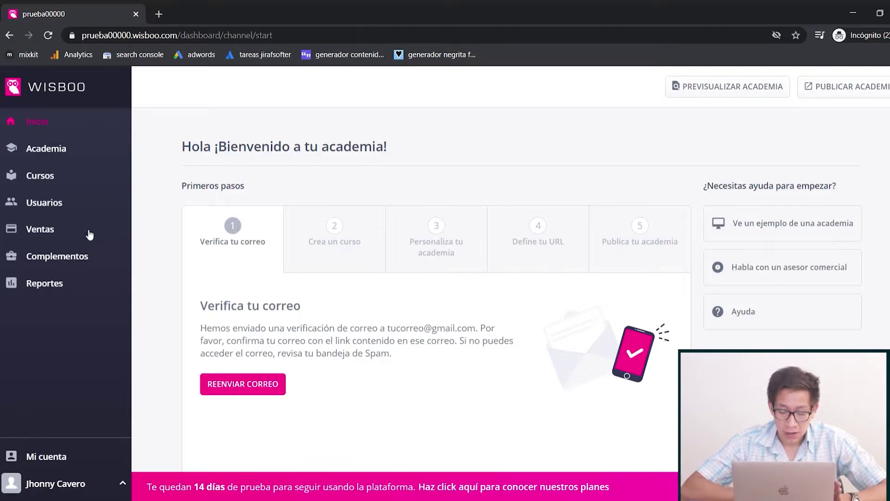
left_click(346, 231)
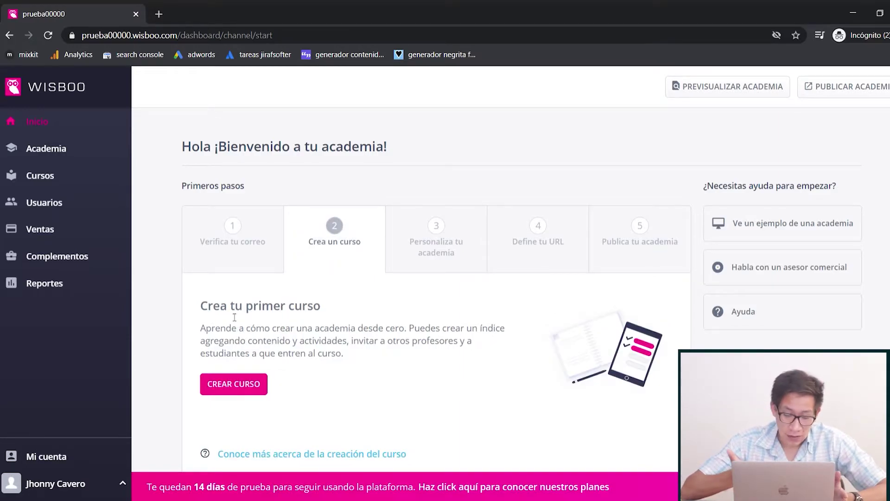
left_click(237, 384)
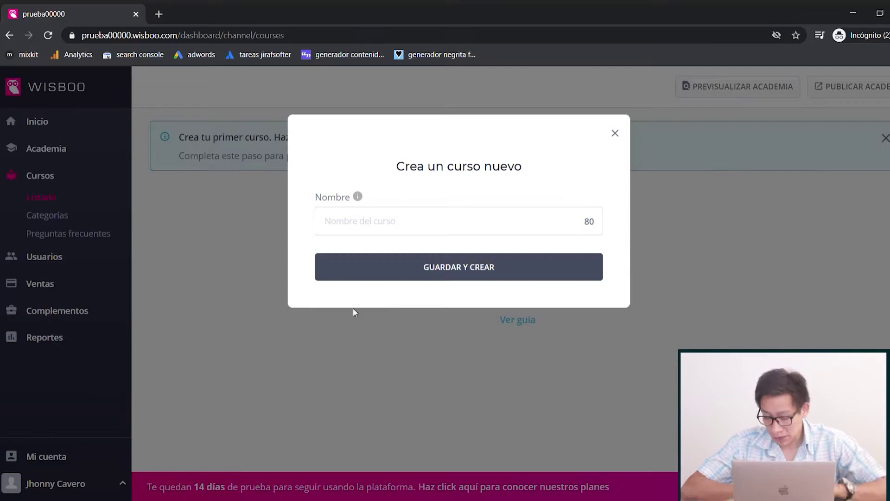
left_click(474, 220)
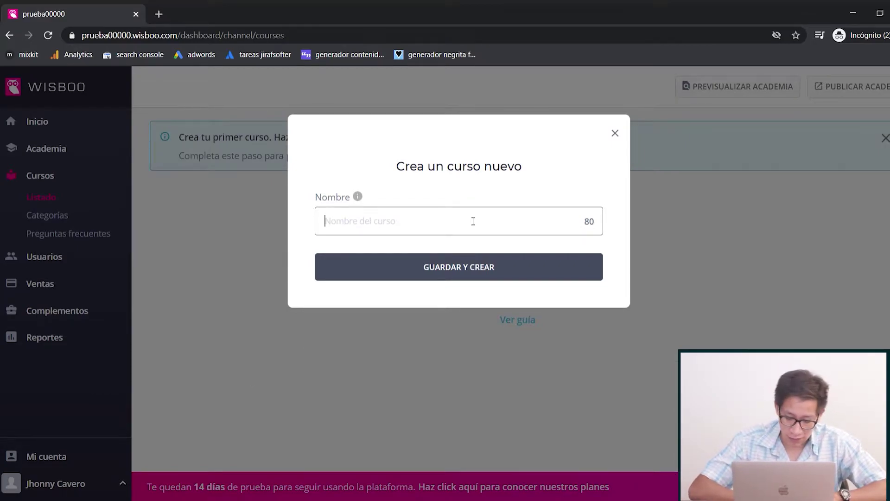
type("p")
type("urso de prue")
left_click(440, 272)
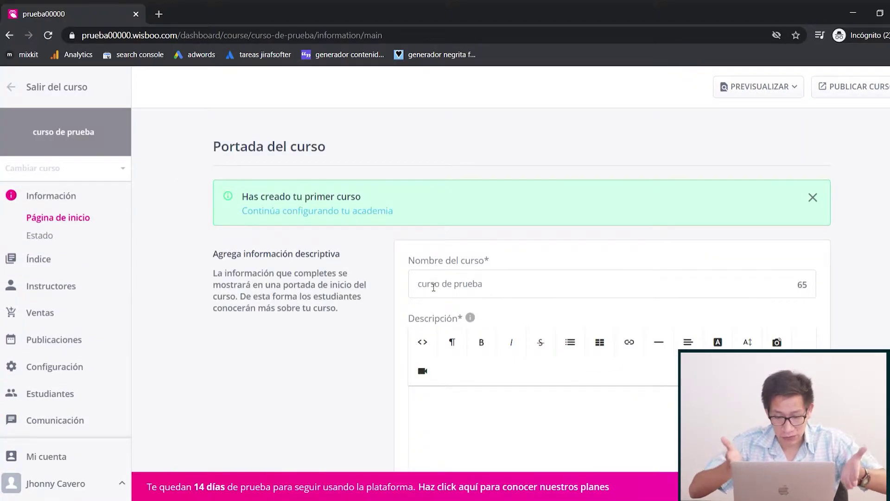
Enter "creacion de curso" as the course description on the course cover page.
left_click(516, 292)
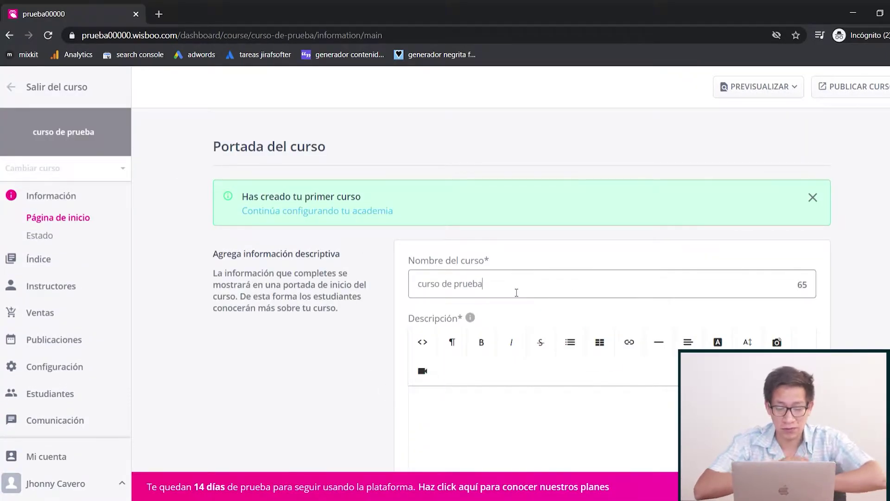
scroll(413, 405, "down", 3)
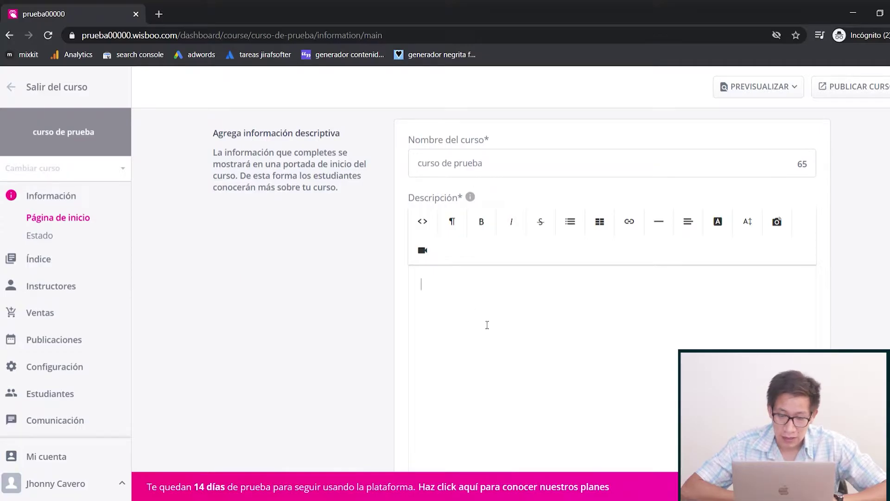
type("creacion de curso")
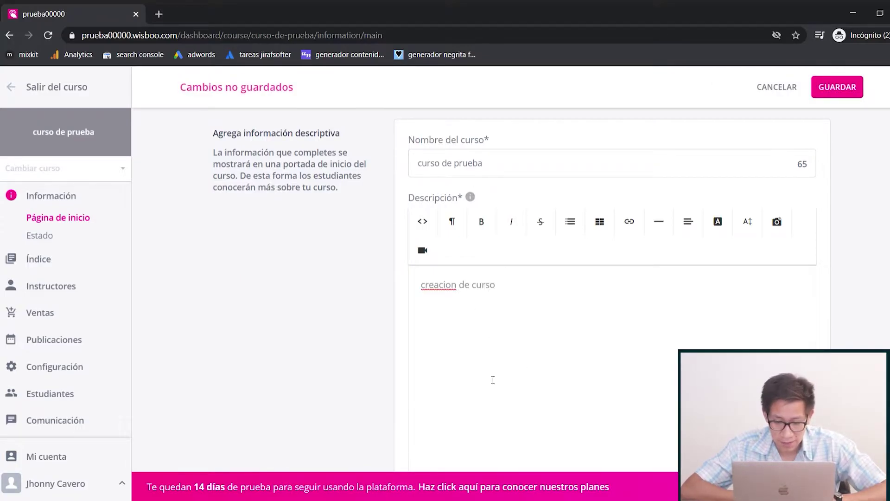
Review the course's duration, objectives, requirements, target audience, level and category fields.
scroll(492, 380, "down", 8)
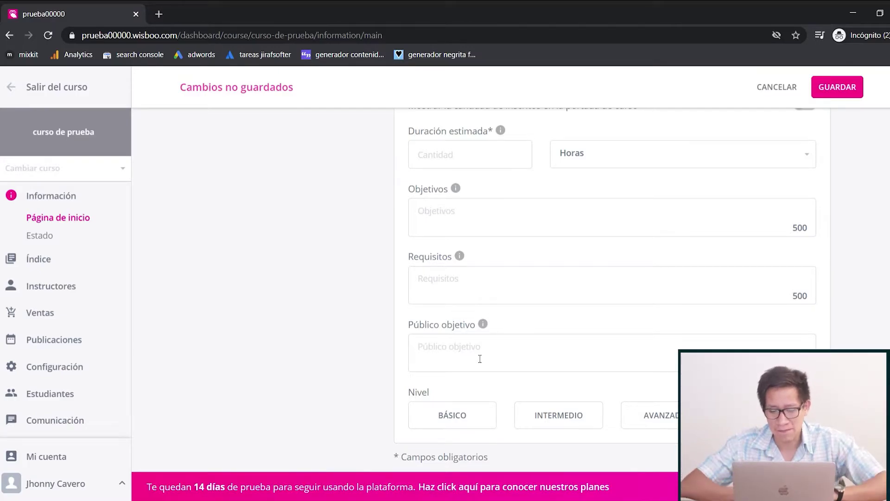
scroll(478, 358, "down", 1)
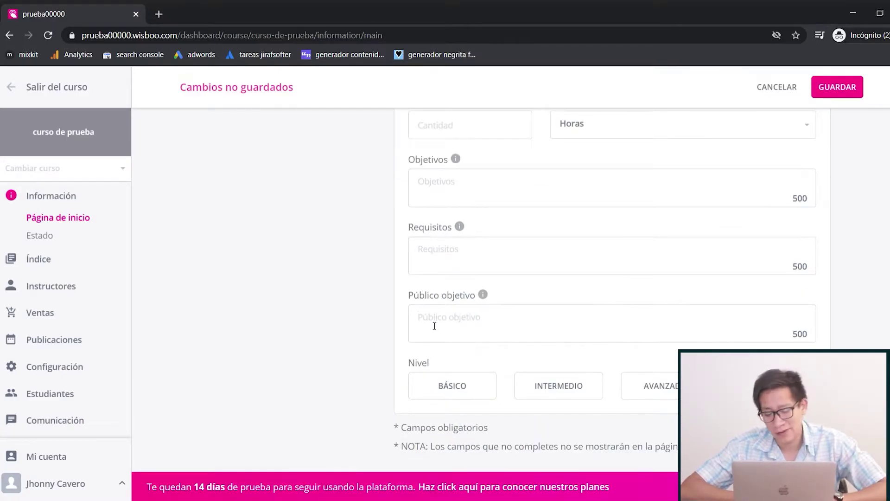
left_click(541, 200)
scroll(522, 221, "down", 2)
scroll(518, 221, "up", 4)
scroll(518, 221, "down", 6)
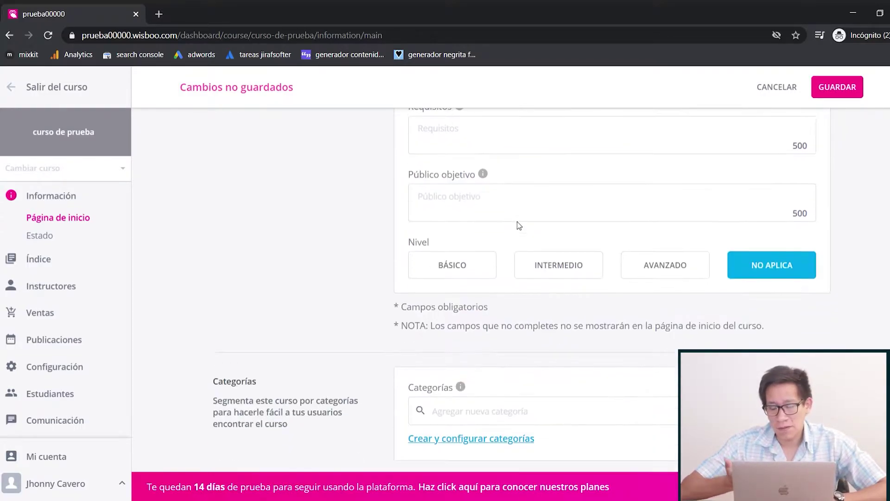
scroll(445, 362, "up", 4)
left_click(435, 324)
left_click(509, 265)
left_click(544, 199)
scroll(517, 223, "down", 2)
scroll(518, 224, "up", 3)
scroll(517, 225, "down", 2)
scroll(519, 225, "down", 4)
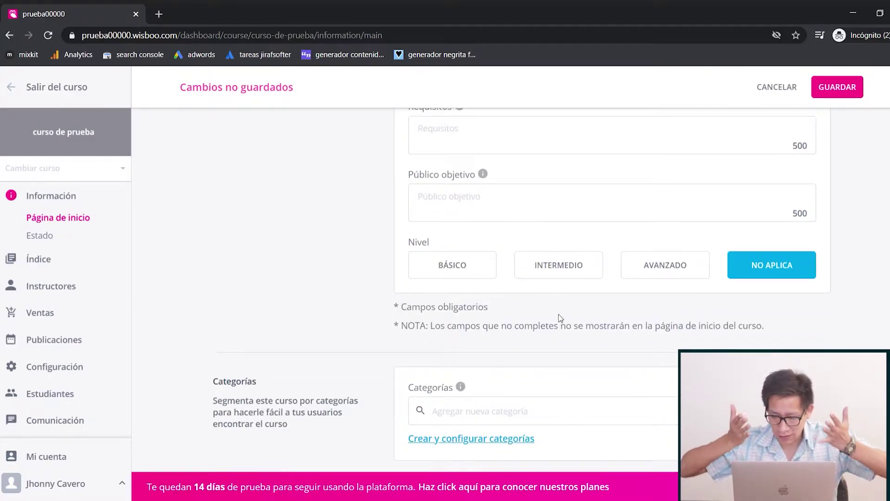
scroll(532, 347, "up", 5)
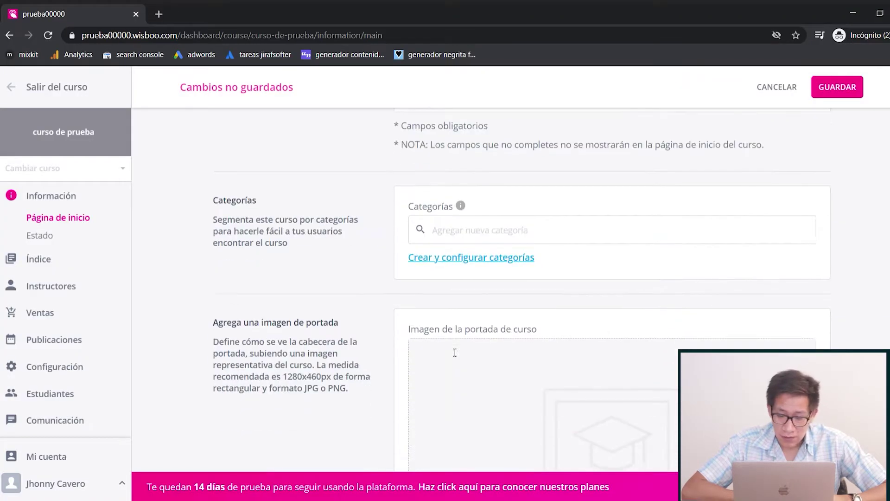
Examine the cover image settings and the available options for element orientation without choosing one.
scroll(455, 352, "down", 3)
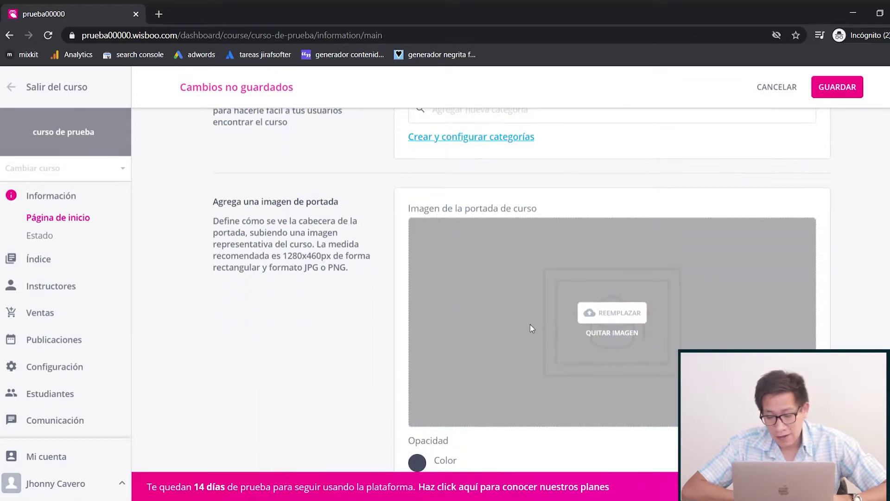
scroll(547, 352, "down", 3)
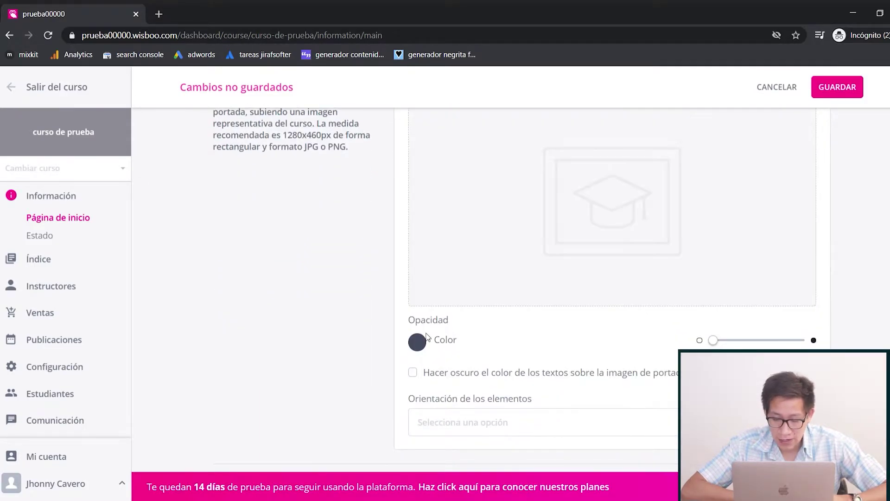
scroll(439, 338, "down", 6)
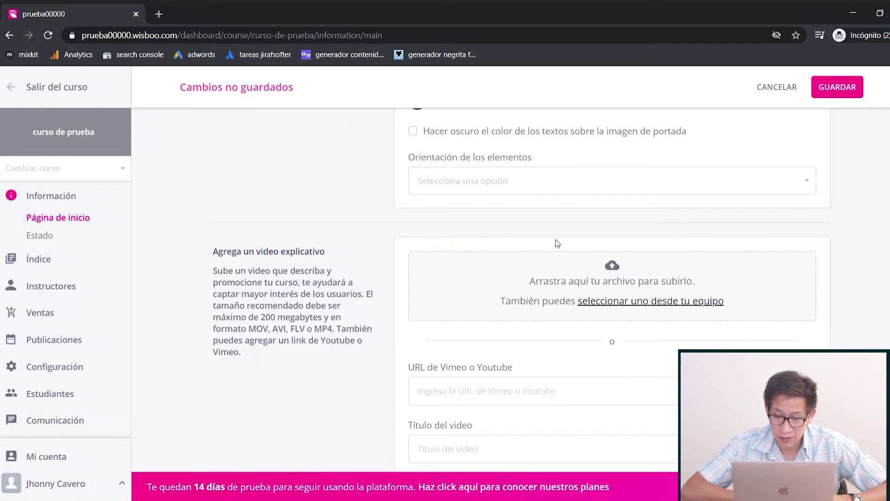
left_click(663, 184)
left_click(661, 184)
left_click(662, 185)
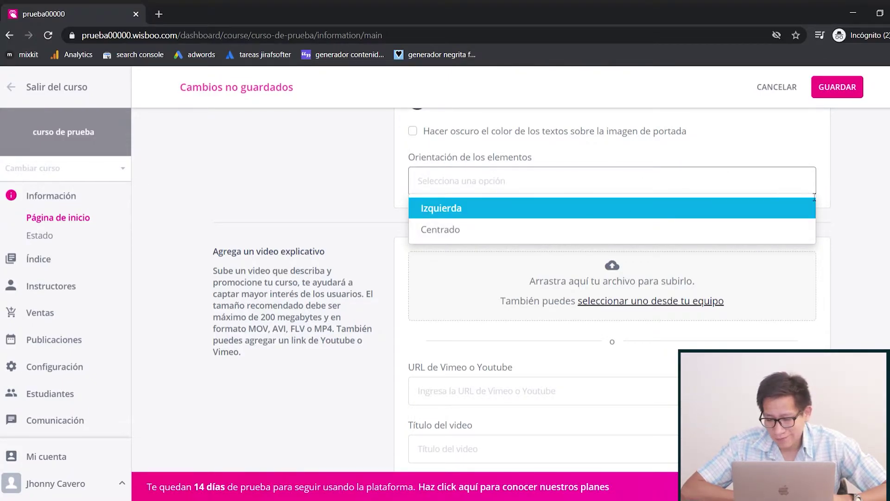
left_click(844, 189)
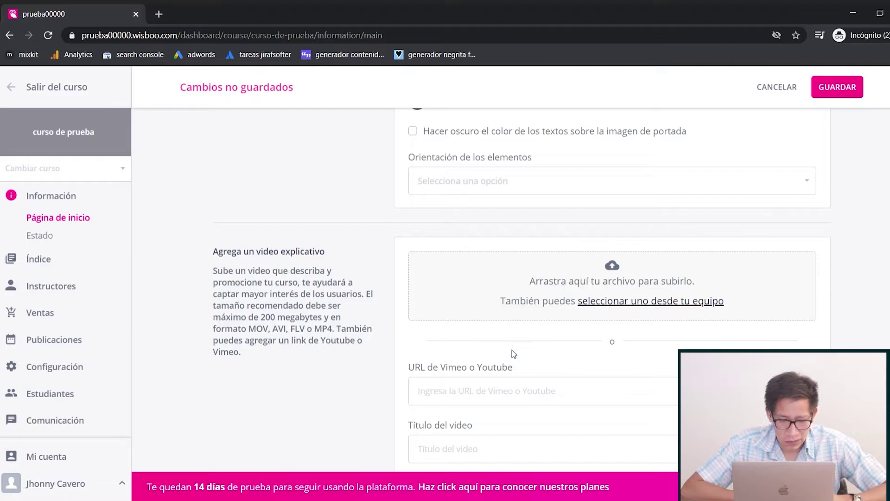
Review the explanatory video and action banner sections, and view the frequently asked question form without adding one.
scroll(513, 355, "down", 1)
scroll(514, 354, "down", 1)
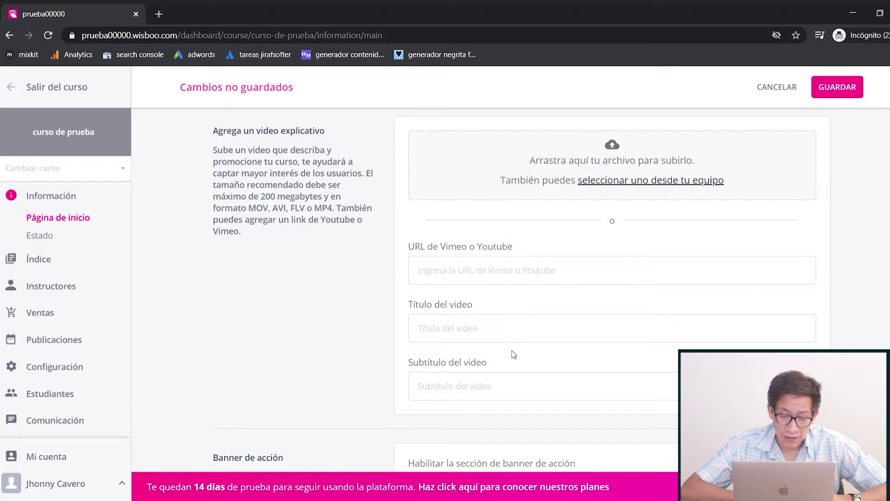
scroll(514, 354, "down", 2)
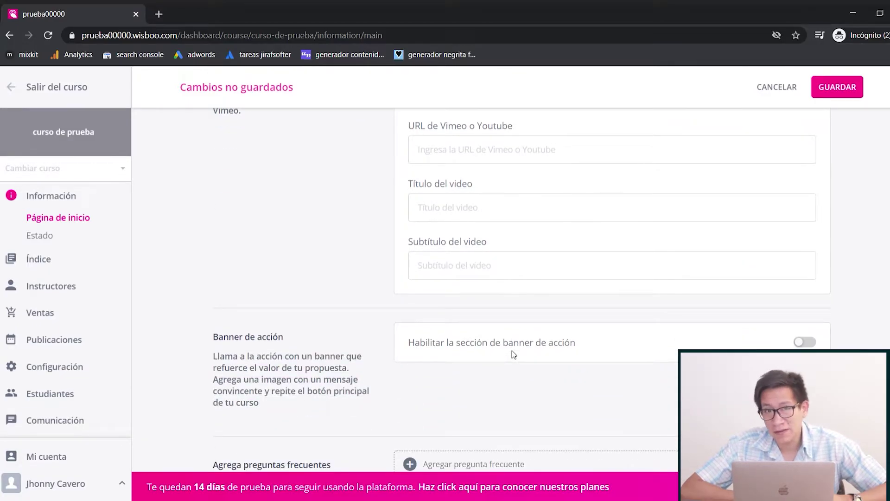
scroll(513, 355, "down", 2)
left_click(488, 354)
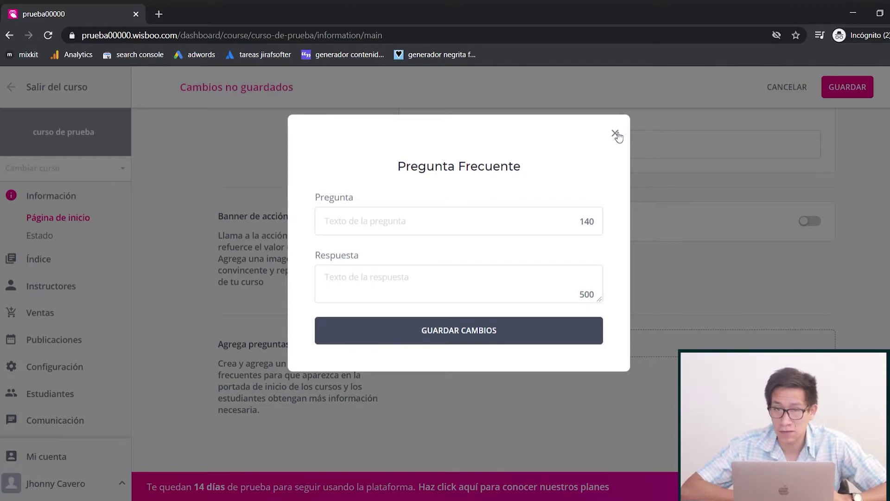
left_click(616, 135)
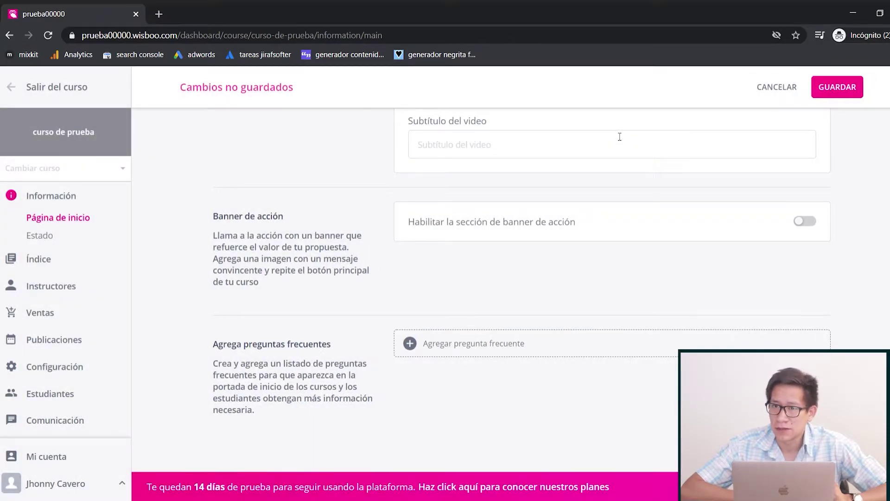
Set the estimated course duration to 2 hours and save the course cover information.
scroll(398, 200, "up", 5)
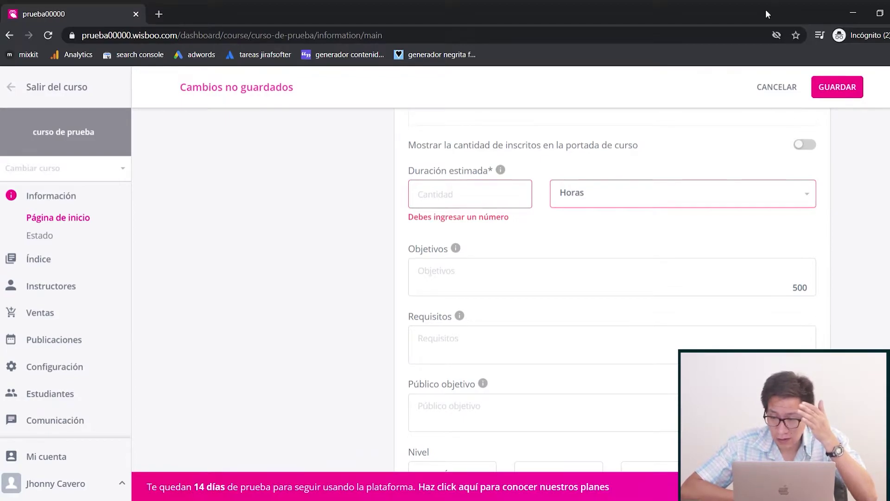
type("2")
left_click(836, 88)
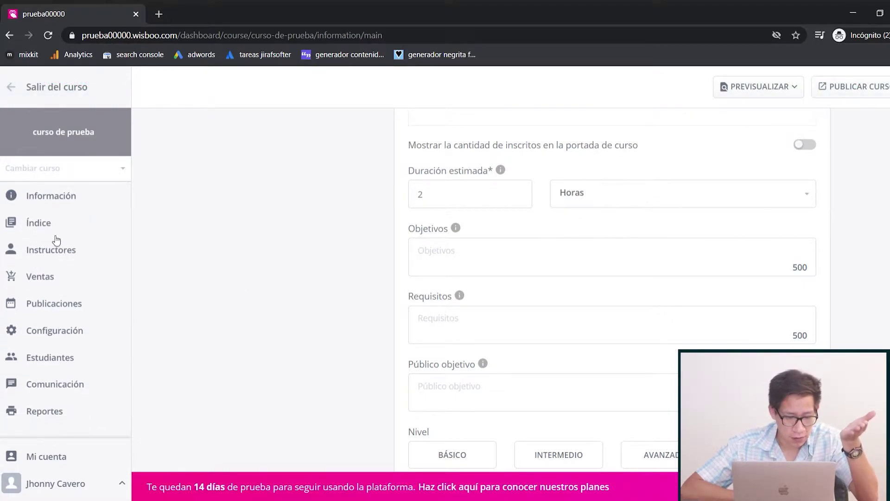
Review the course's status page, covering publication details, previews, duplication, SEO and deletion options.
left_click(40, 236)
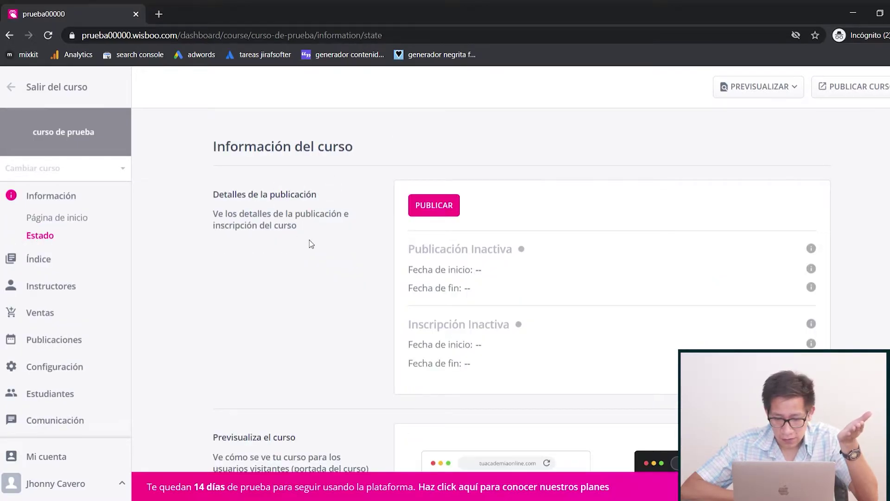
scroll(328, 243, "down", 5)
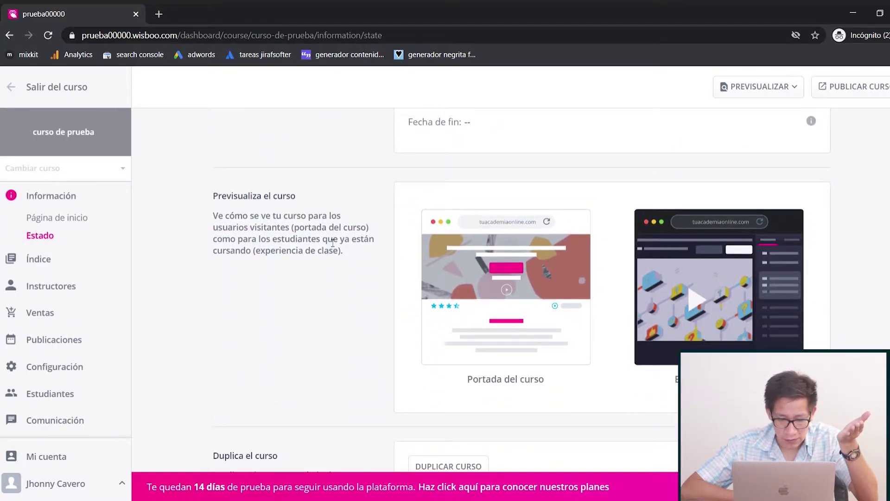
scroll(331, 243, "down", 9)
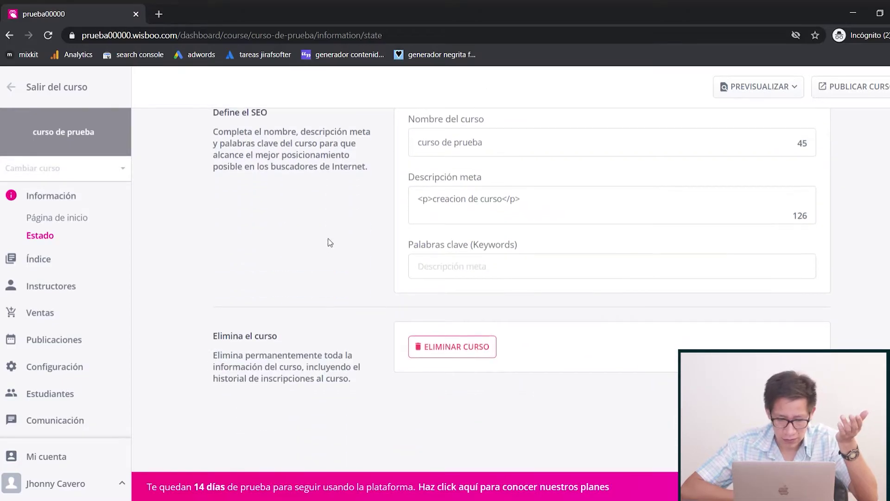
Open the course index and examine the content types that can be added to Sección 1.
left_click(47, 262)
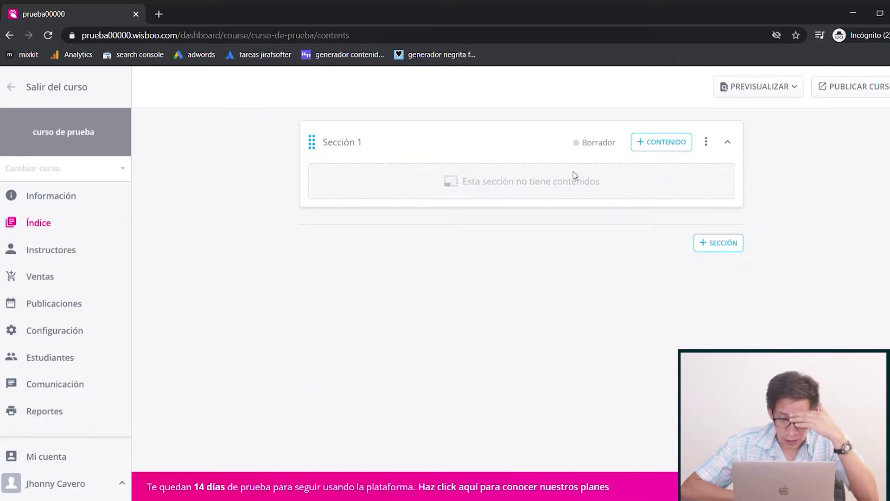
left_click(678, 144)
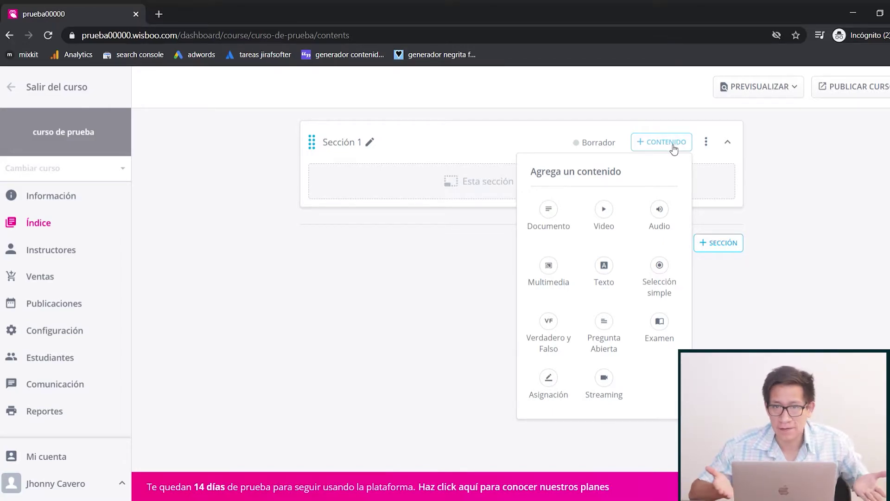
left_click(674, 147)
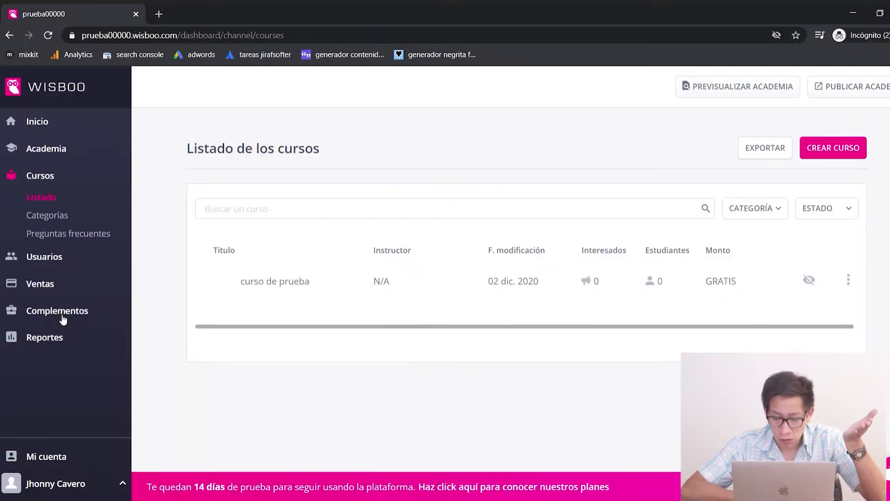
Open the academy personalization from the getting-started guide, check the main information and go to the image design settings.
left_click(55, 156)
left_click(37, 122)
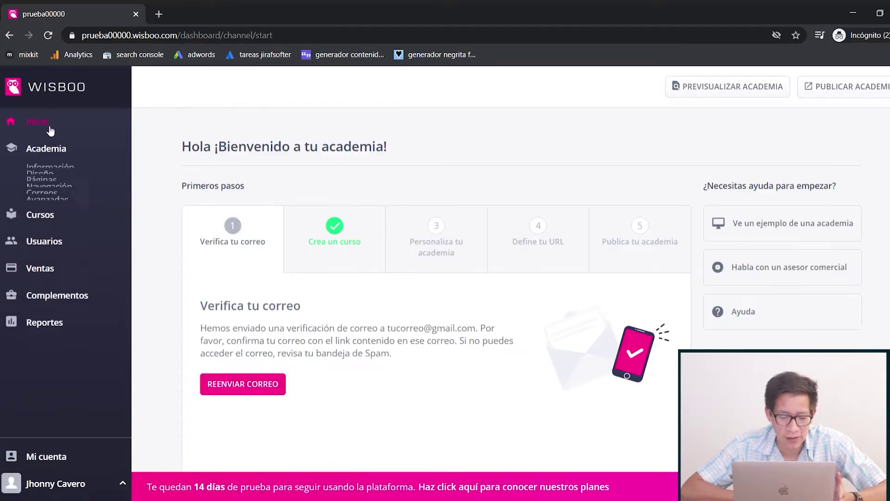
left_click(420, 235)
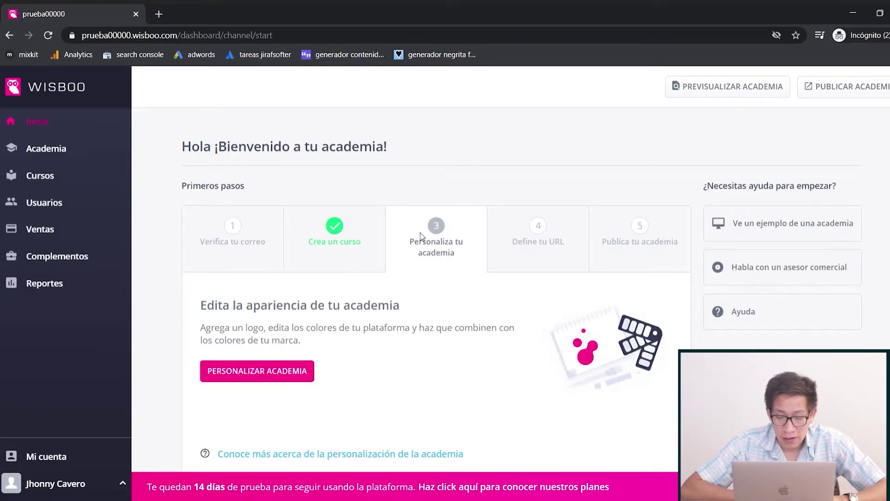
left_click(250, 374)
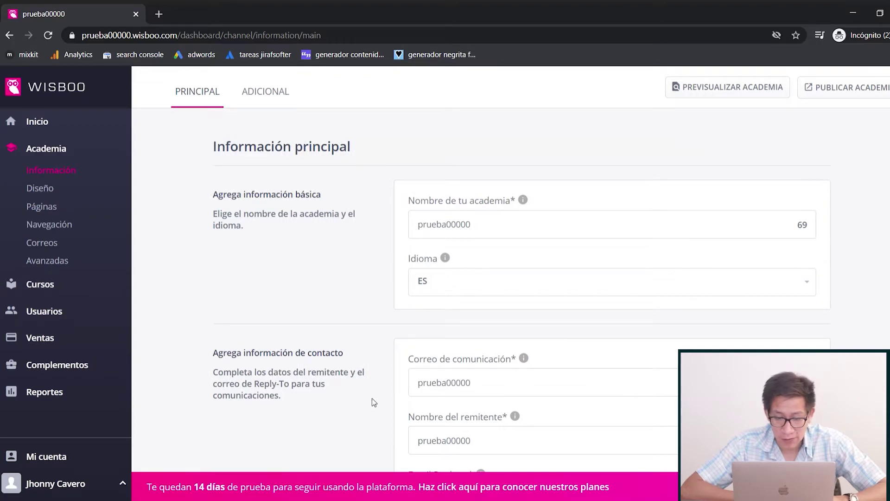
scroll(511, 297, "down", 3)
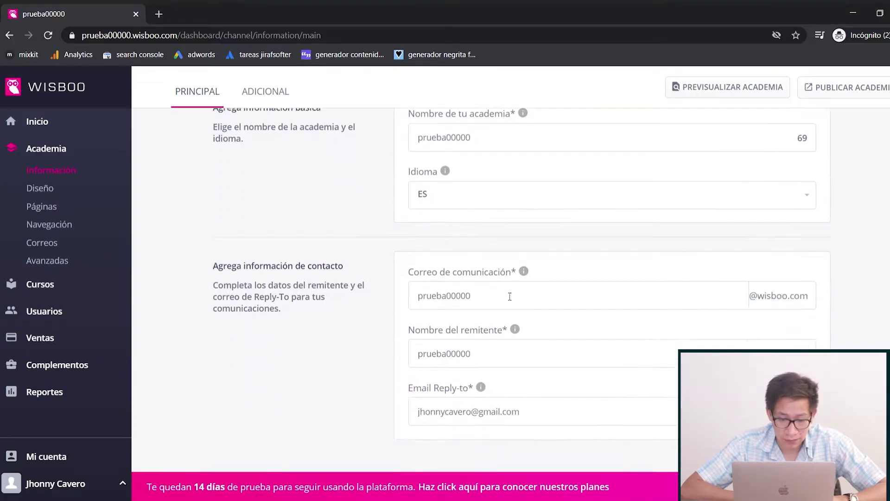
left_click(41, 189)
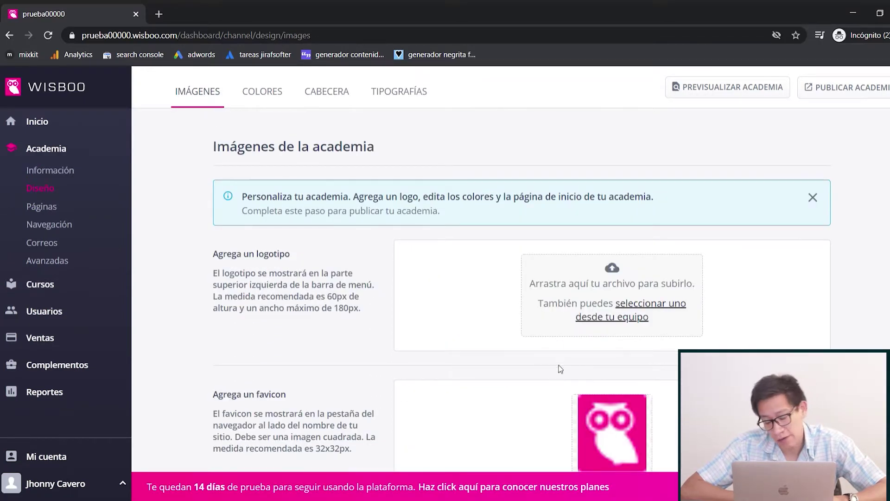
Review the academy's design settings for images, colors, header and typography.
scroll(515, 374, "down", 3)
scroll(487, 372, "up", 3)
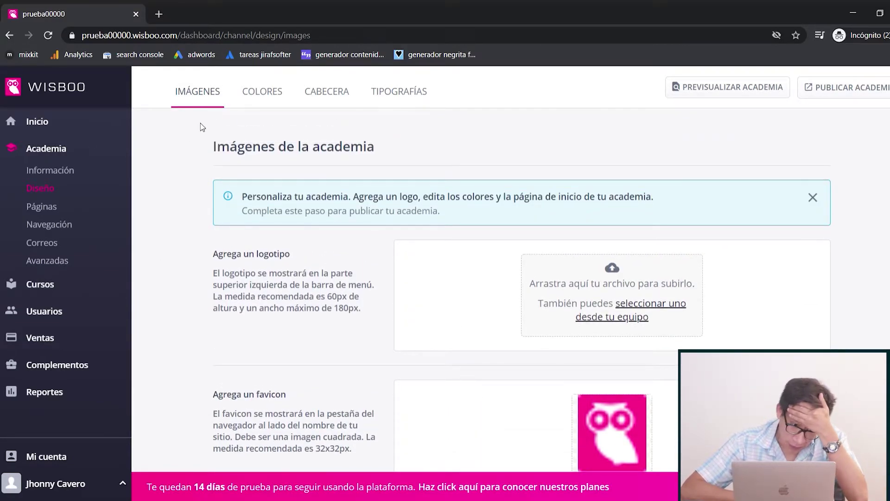
left_click(258, 92)
left_click(329, 95)
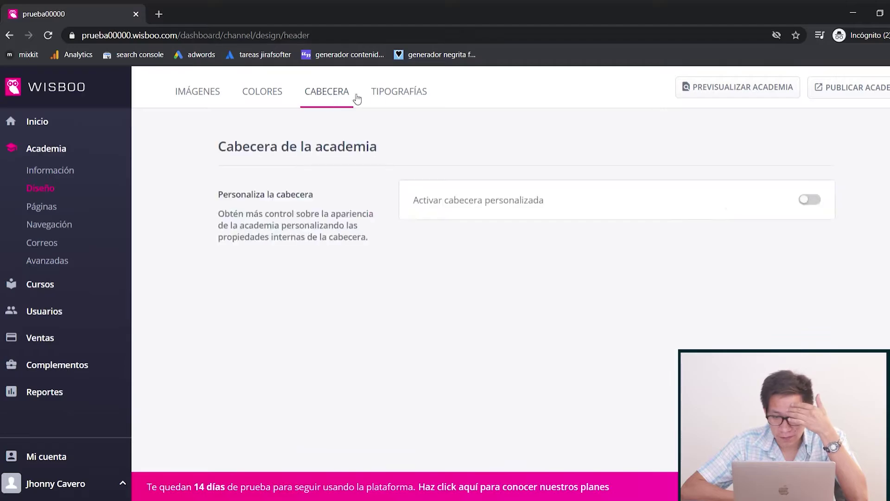
left_click(393, 95)
Review the academy's pages, look through the form for creating a new page and return without creating one.
left_click(41, 209)
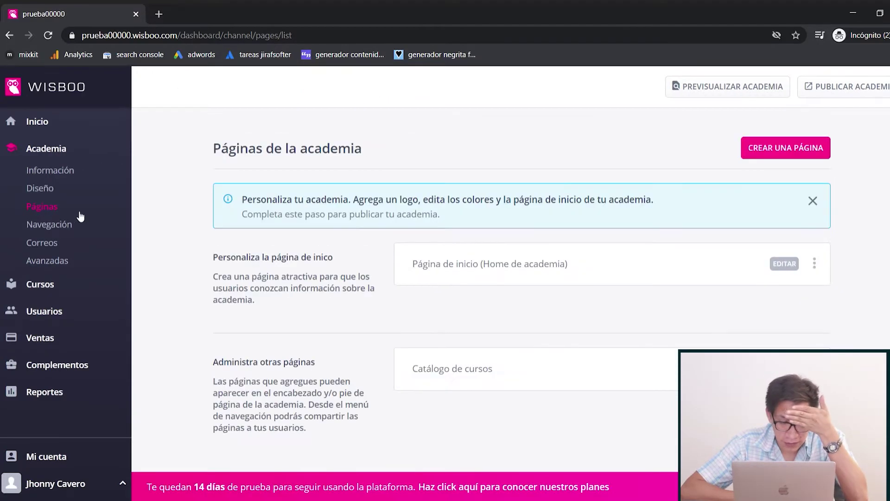
scroll(444, 288, "down", 1)
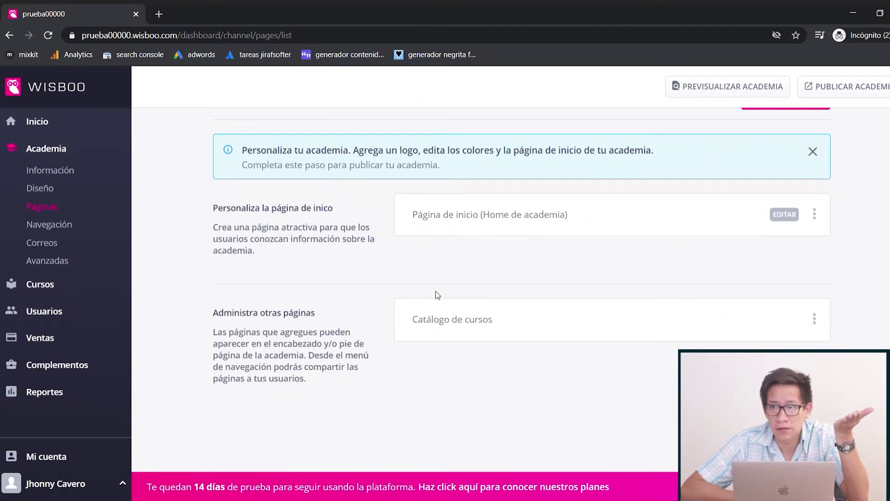
scroll(695, 321, "up", 1)
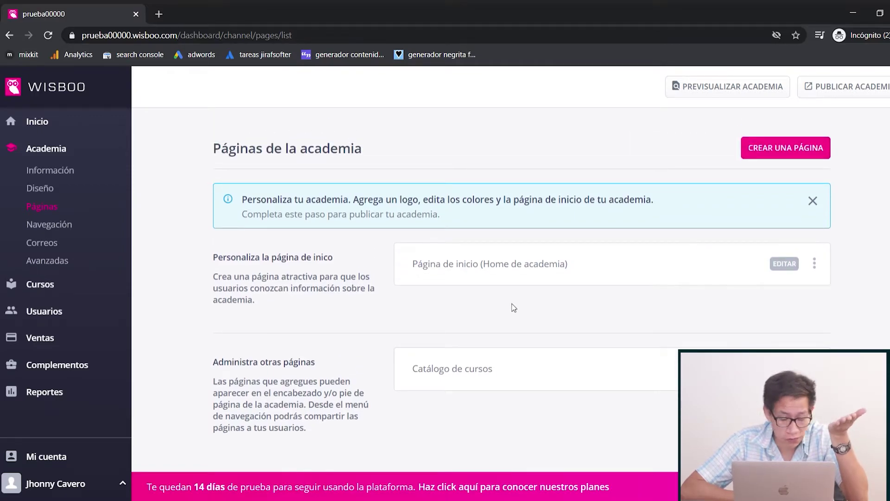
left_click(806, 157)
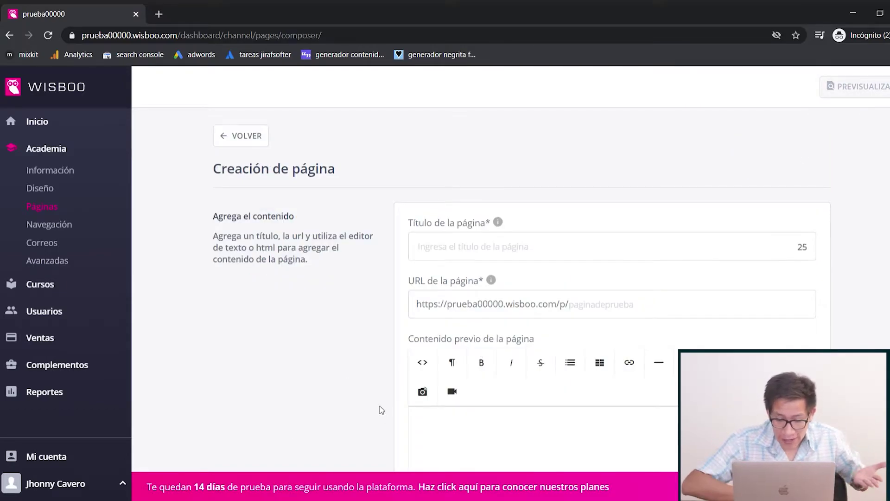
scroll(416, 325, "down", 5)
scroll(416, 324, "up", 5)
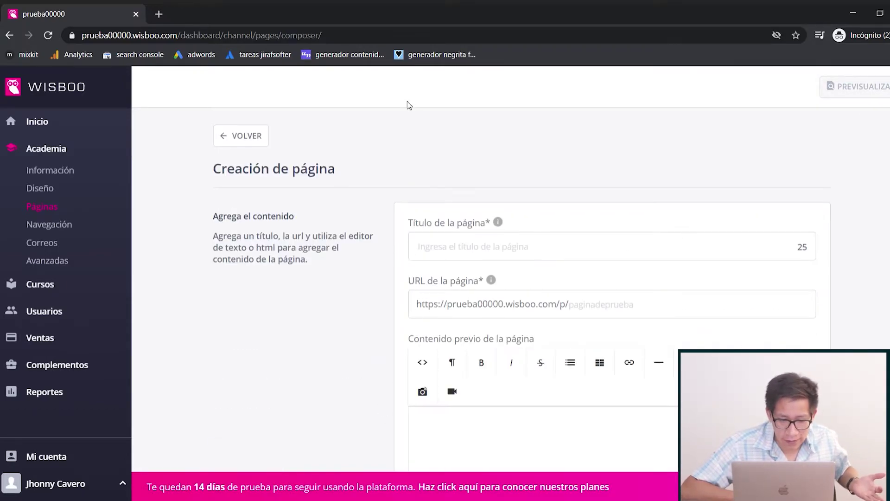
left_click(236, 132)
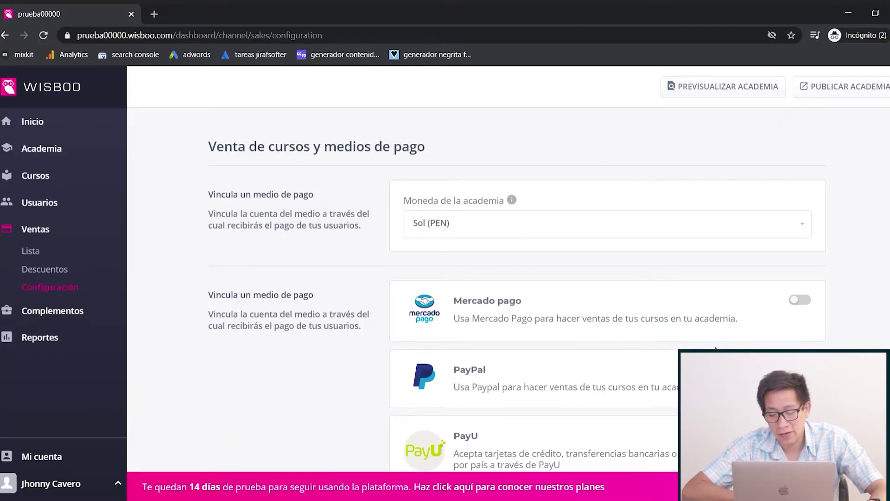
Examine the academy currency and the payment methods that can be linked in the sales configuration.
scroll(716, 348, "down", 2)
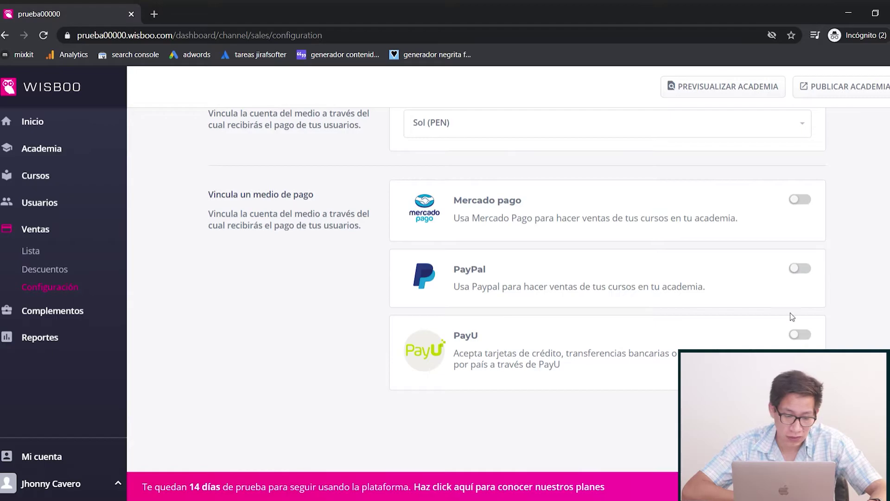
scroll(716, 322, "up", 2)
scroll(717, 328, "down", 1)
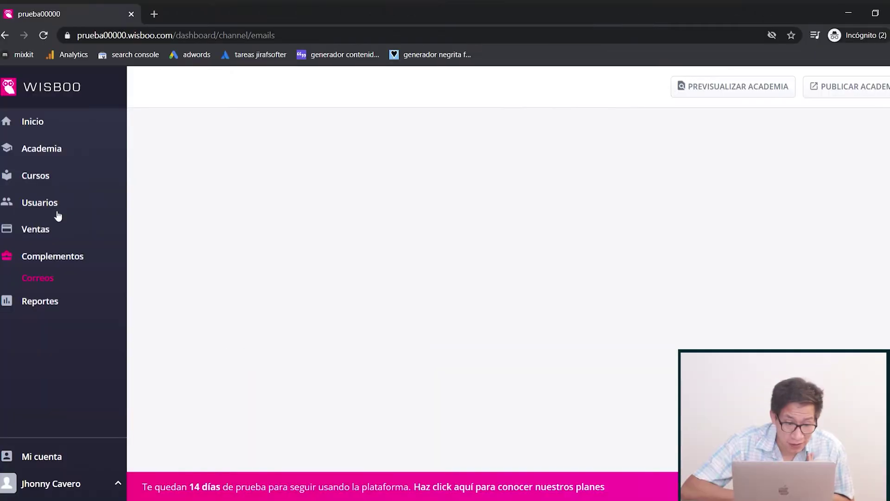
Open the academy's advanced settings and check the user registration options and the custom CSS editor.
left_click(53, 158)
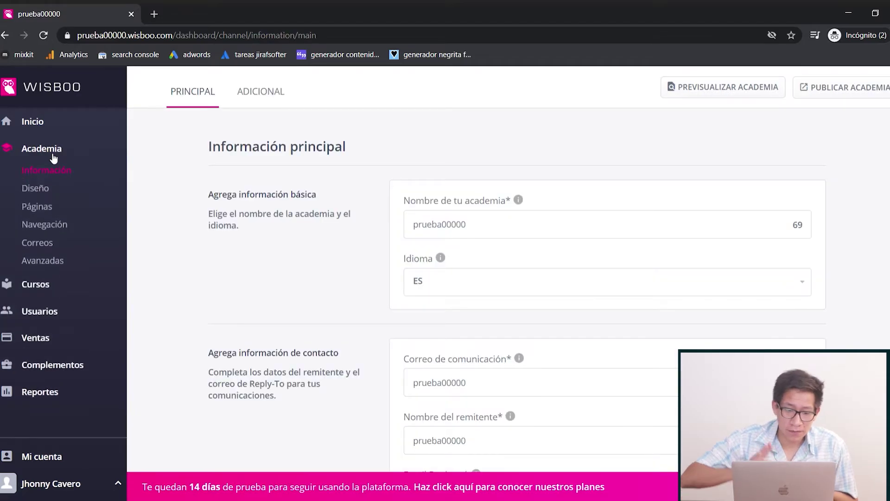
left_click(54, 259)
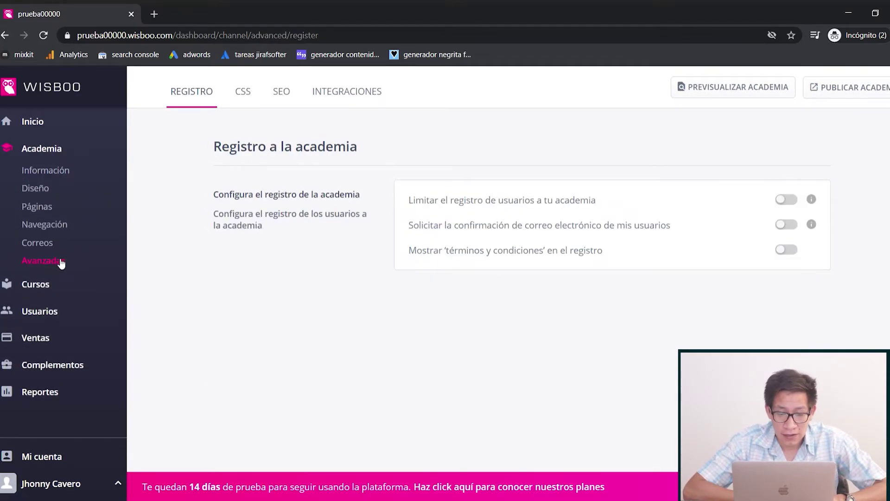
left_click(242, 96)
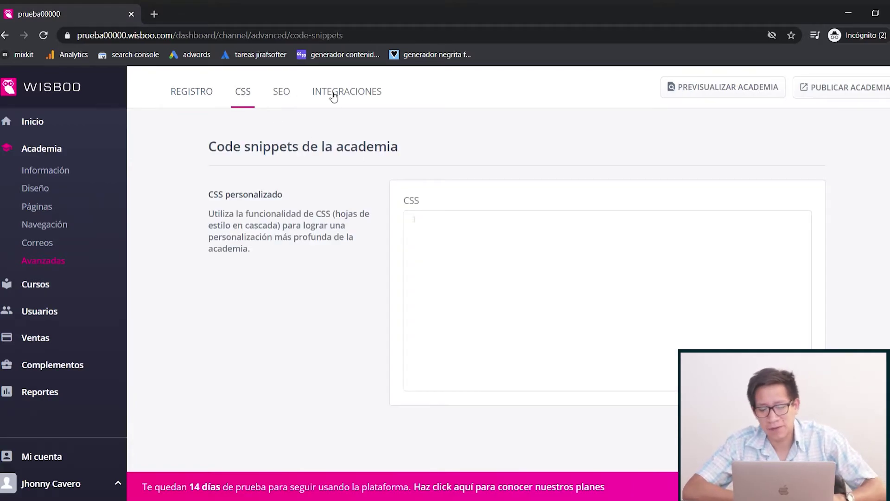
Examine the external tools available in the academy's integrations, from Google Analytics to SENCE.
left_click(335, 99)
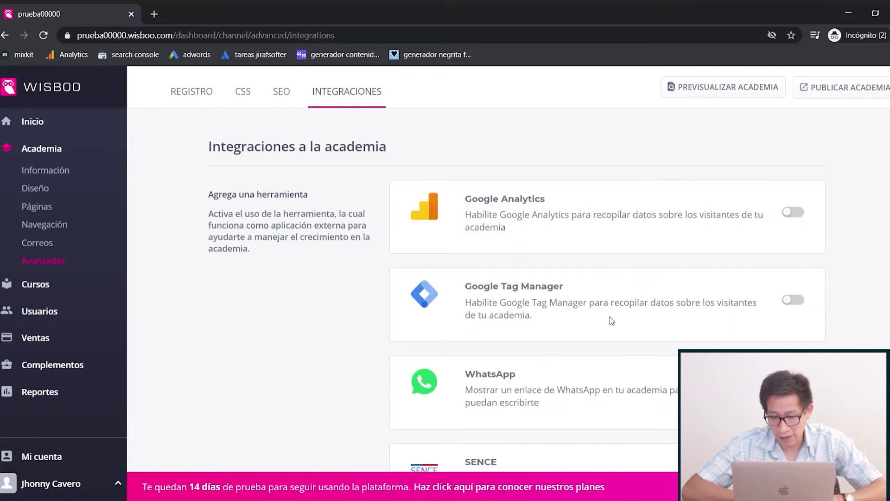
scroll(604, 321, "down", 3)
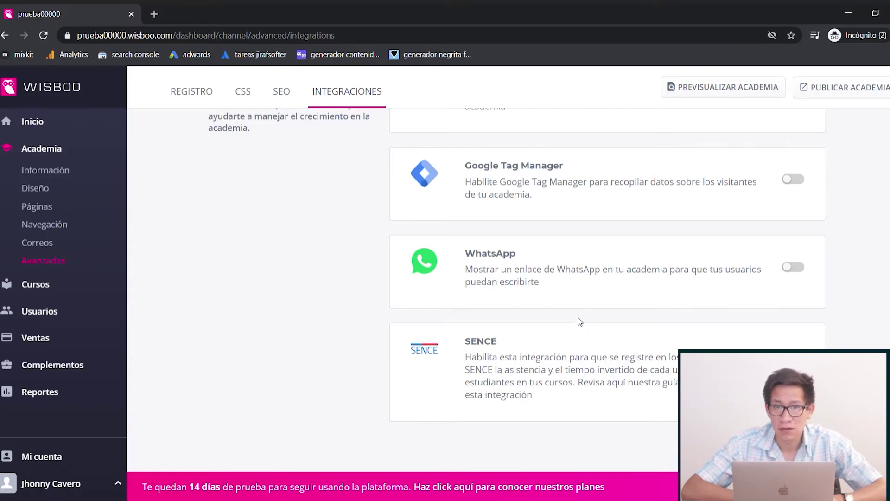
scroll(580, 321, "up", 3)
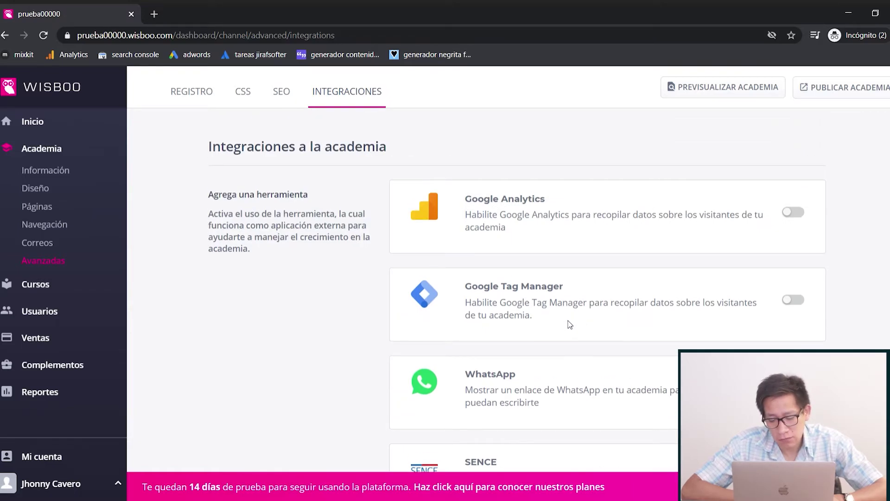
scroll(569, 324, "down", 3)
scroll(570, 323, "up", 3)
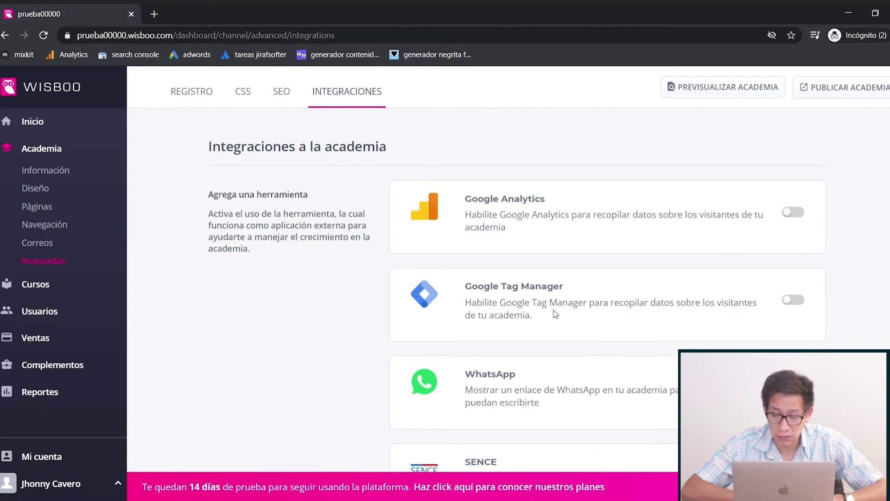